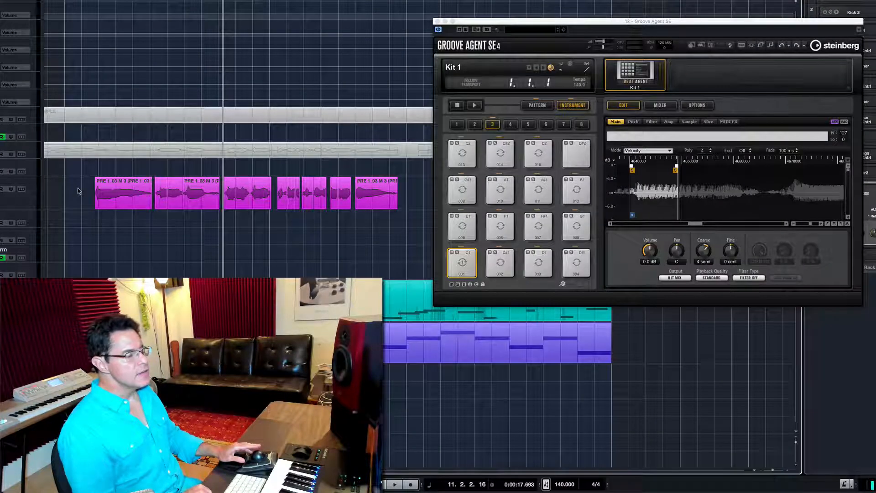
- Examine the sliced vocal events on the DBL L track and the F#1 pad's sample in Groove Agent, and close the instrument
mouse_move(79, 189)
left_mouse_down()
mouse_move(401, 216)
mouse_move(391, 211)
left_mouse_up()
left_click(141, 194)
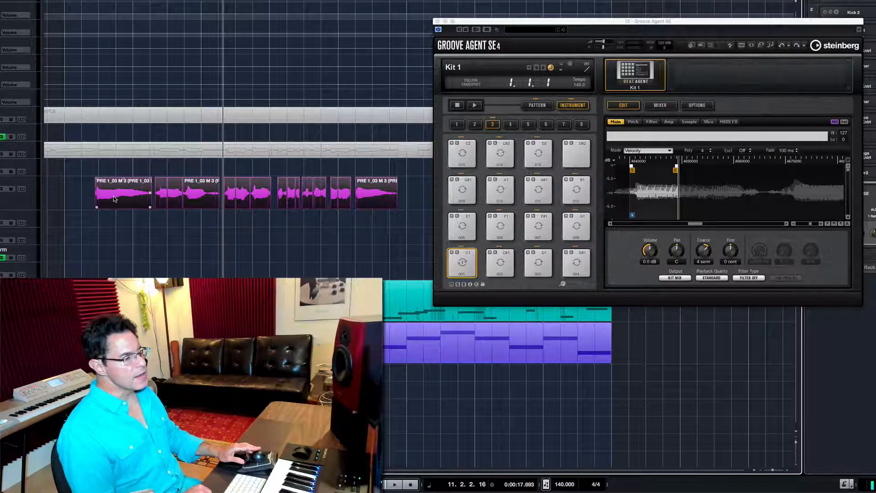
mouse_move(113, 196)
left_mouse_down()
mouse_move(226, 225)
mouse_move(438, 256)
mouse_move(462, 269)
mouse_move(238, 203)
mouse_move(118, 203)
left_mouse_up()
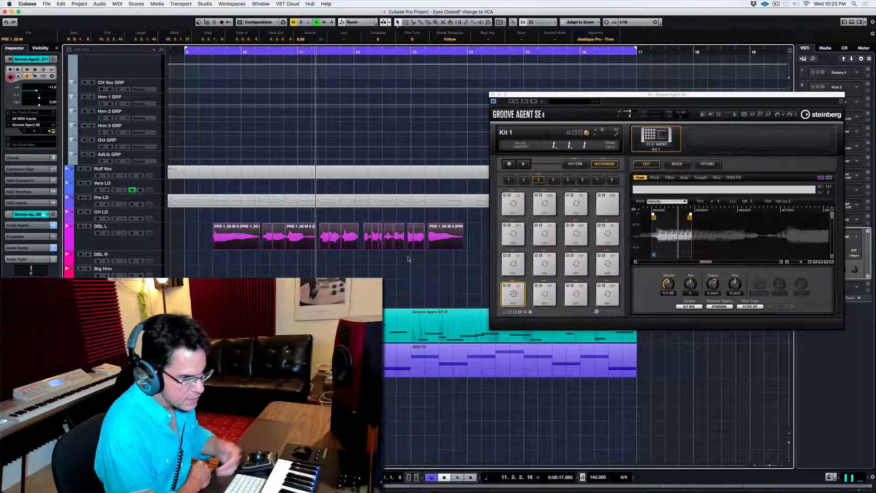
left_click(569, 265)
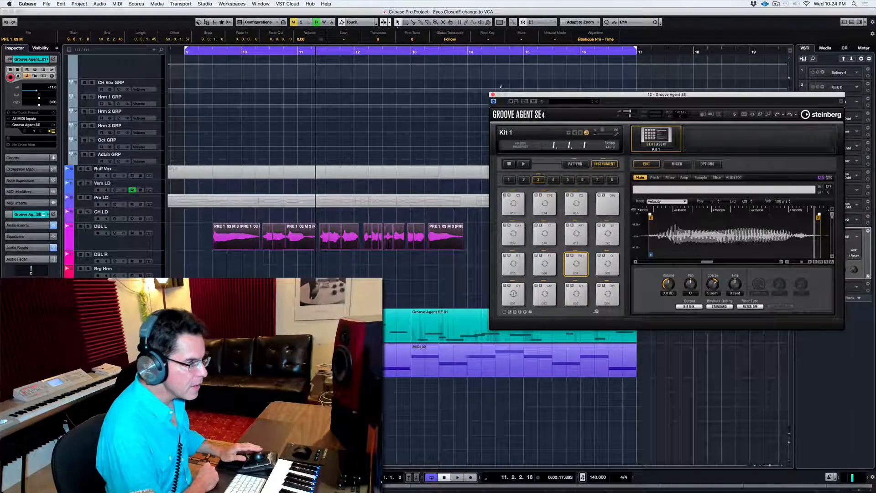
left_click(493, 95)
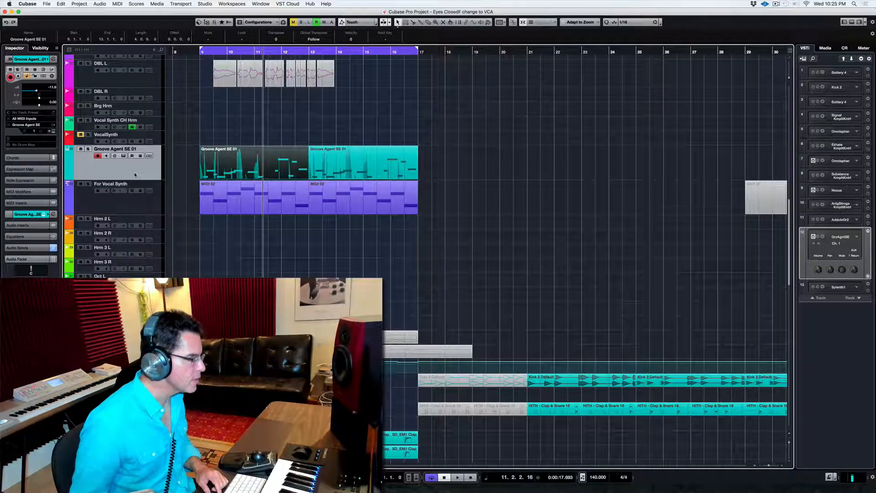
- Open the Groove Agent SE 01 part in the Key Editor, play back its notes and close the editor
double_click(295, 171)
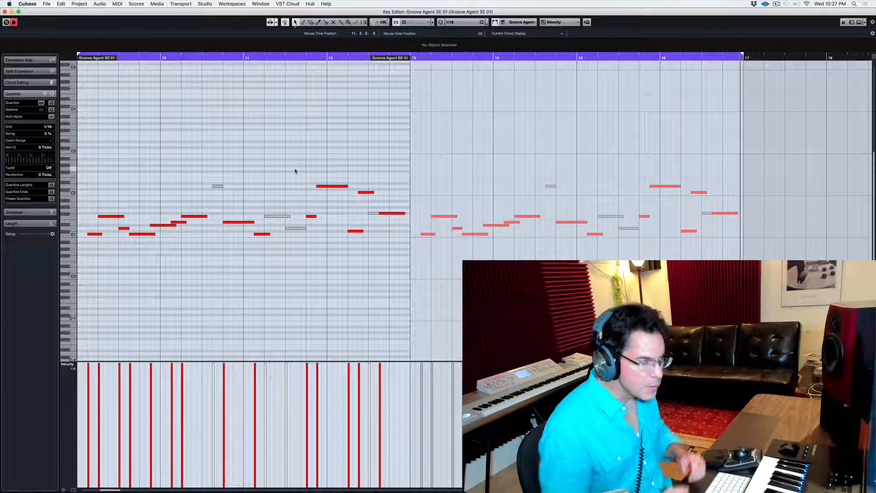
key("space")
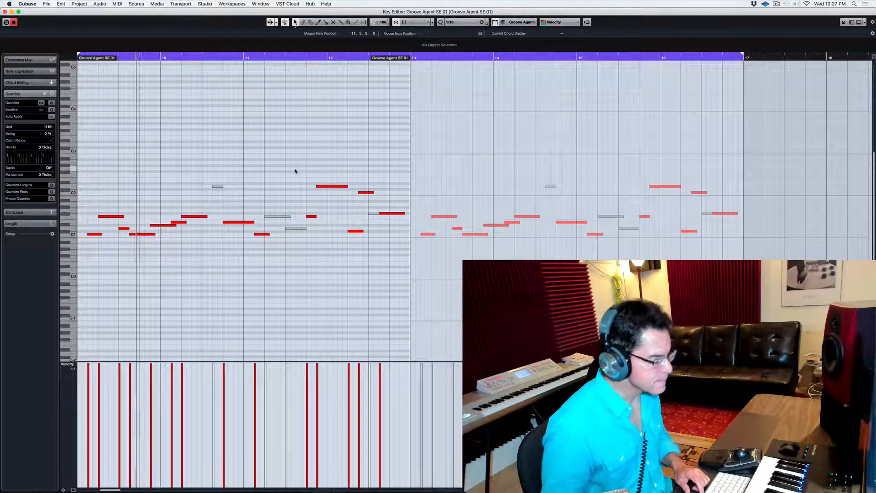
key("Return")
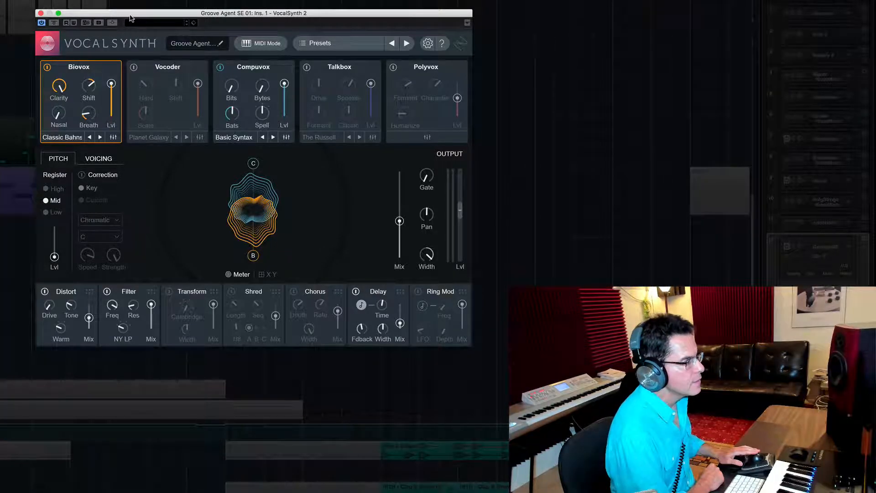
- Inspect the Biovox module's advanced oscillator and vowel settings in VocalSynth 2, and return to the main view
left_click_drag(133, 14, 127, 32)
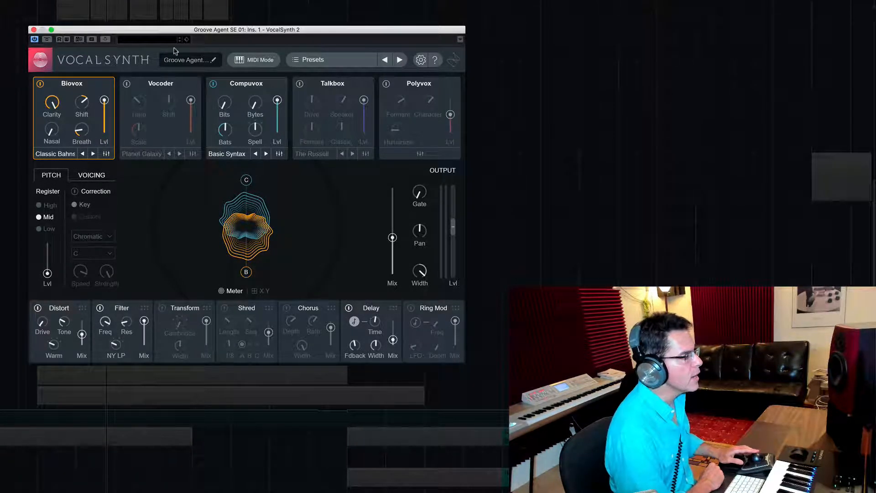
left_click(106, 153)
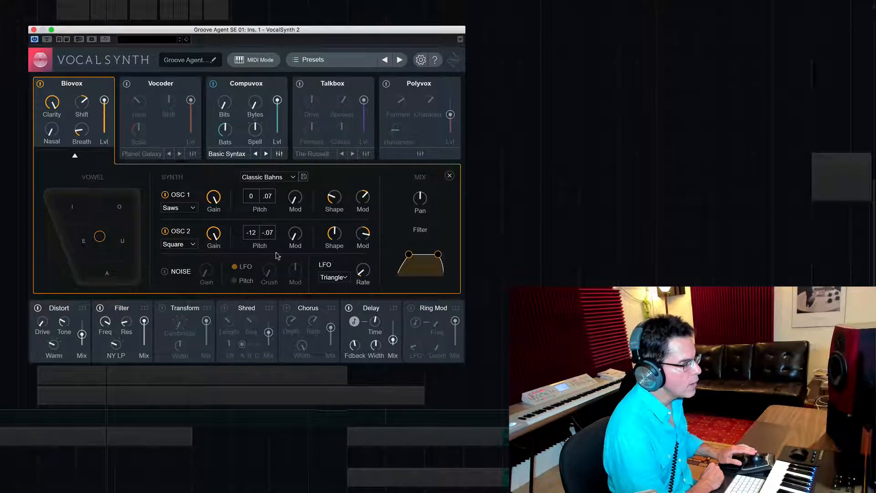
left_click(75, 158)
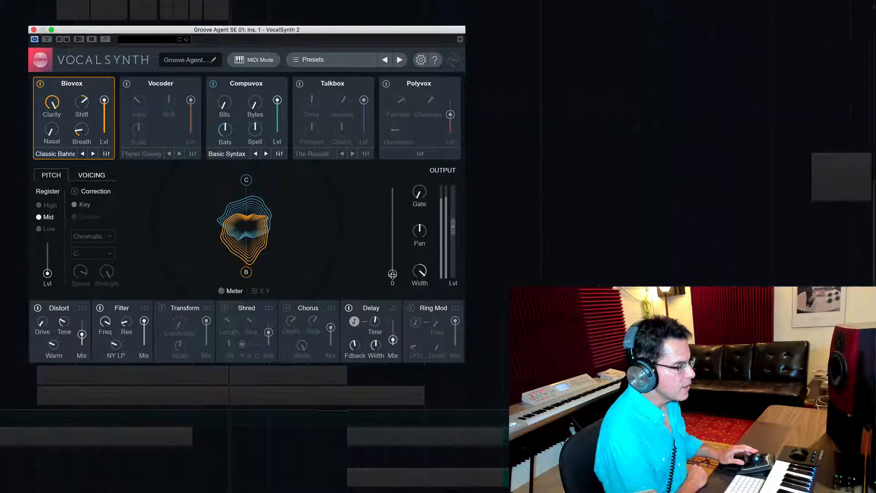
- Compare the VocalSynth mix from dry to fully wet during playback and set it back to about 41
left_click_drag(393, 274, 391, 186)
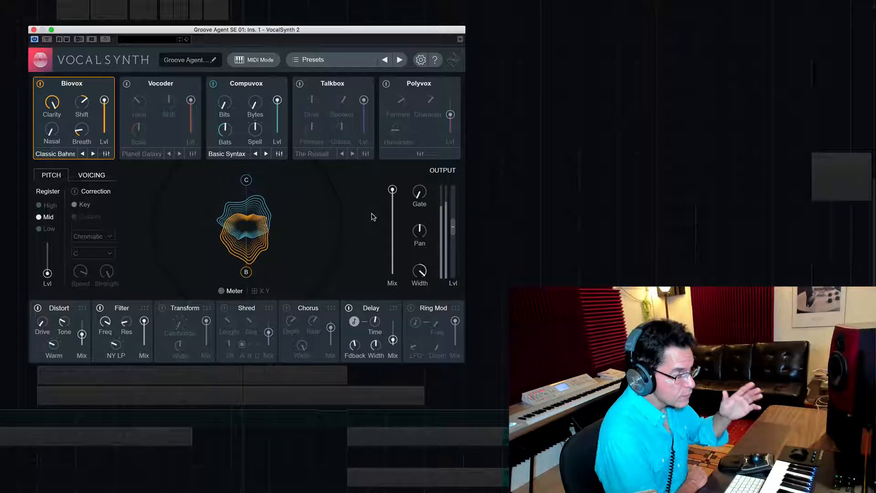
mouse_move(392, 190)
left_click_drag(392, 190, 392, 239)
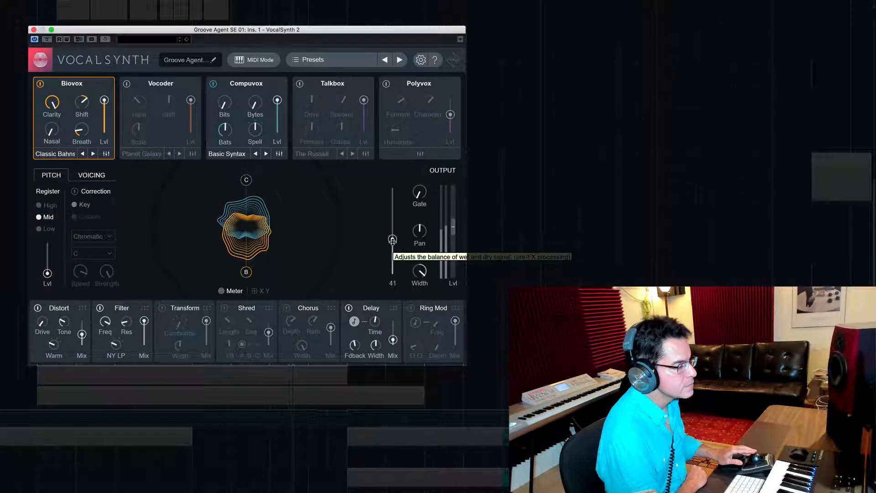
left_click_drag(393, 240, 393, 240)
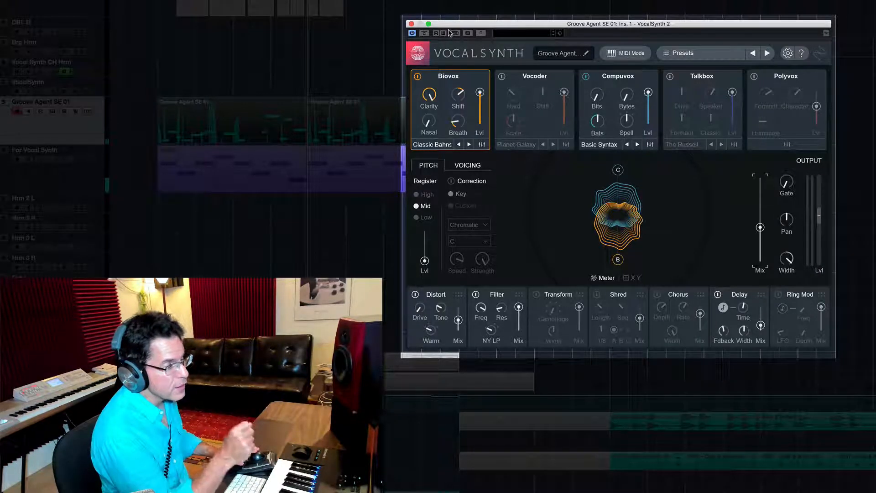
- Review VocalSynth's MIDI Mode setup instructions for Cubase and accept MIDI as the input mode
left_click(636, 53)
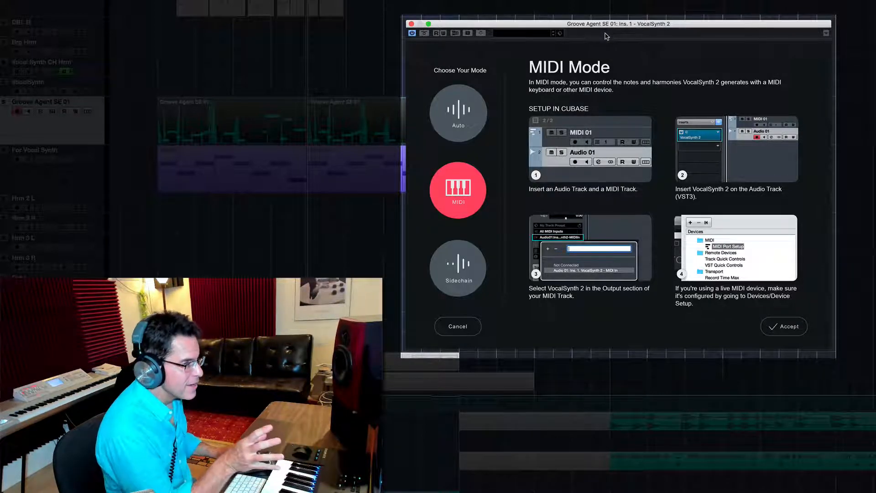
left_click_drag(596, 23, 555, 27)
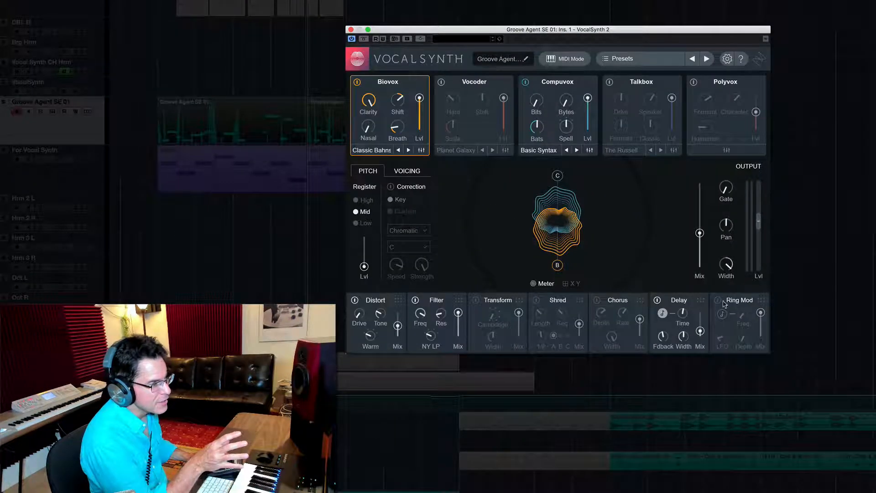
left_click(566, 59)
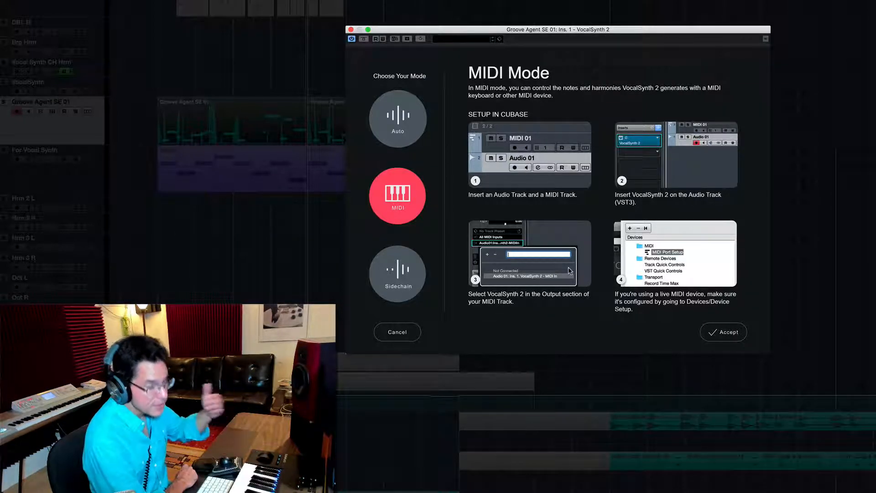
left_click(718, 330)
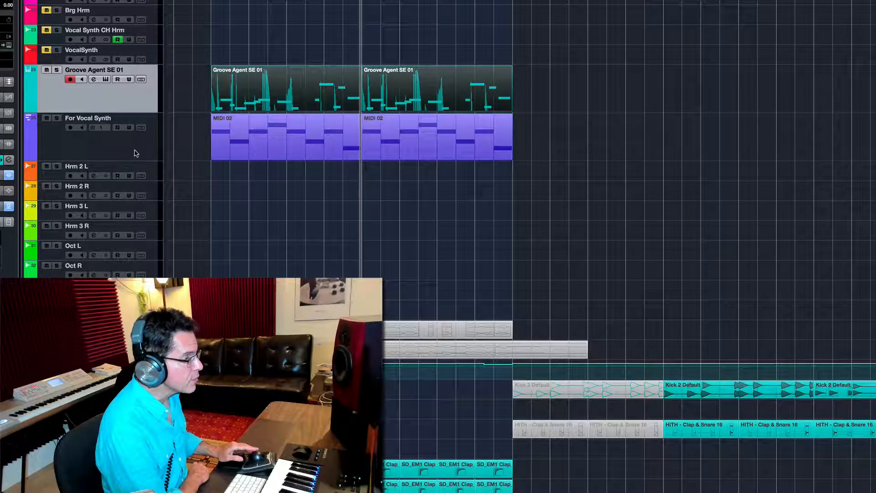
- Play the For Vocal Synth track and examine the notes of its first MIDI 02 part in the Key Editor
left_click(134, 153)
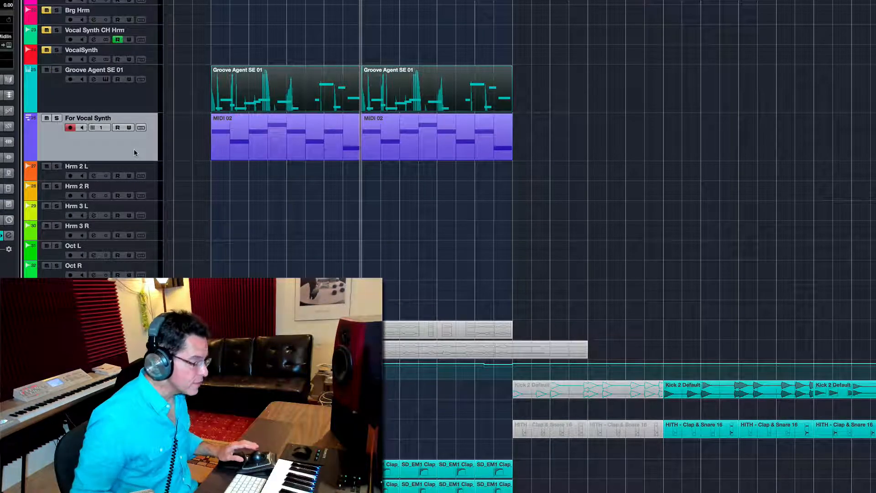
key("space")
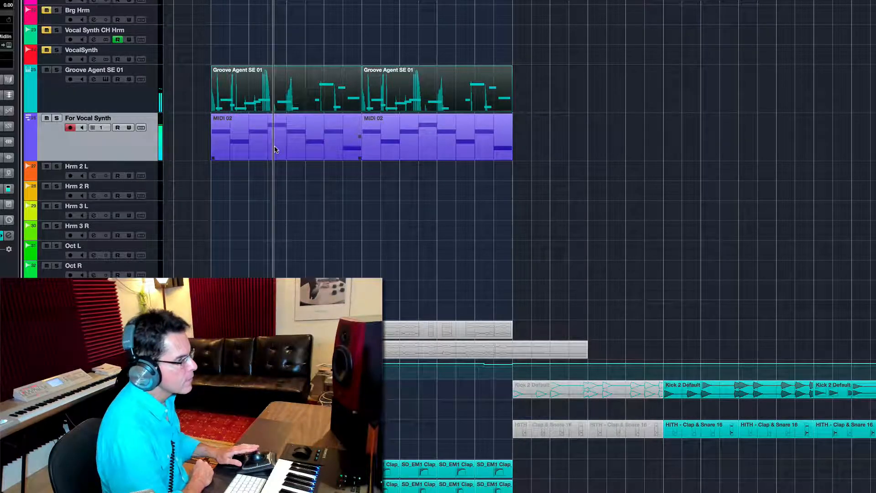
left_click(315, 142)
double_click(261, 144)
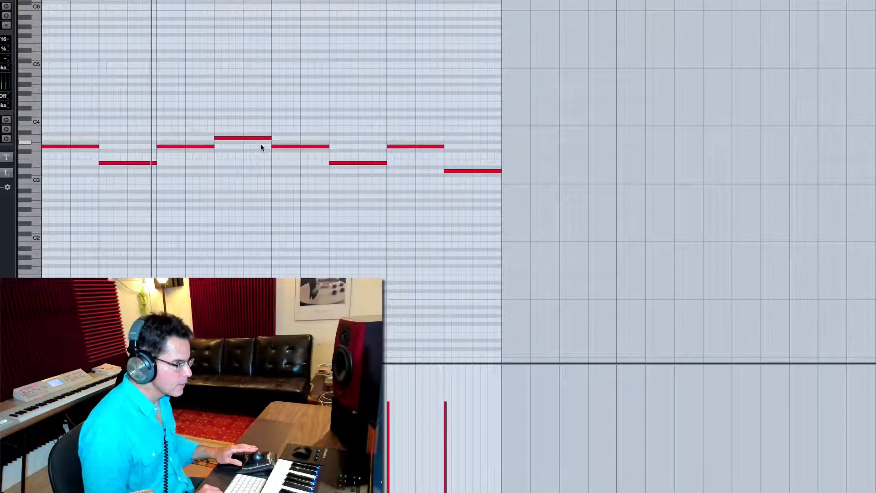
key("space")
key("super+w")
- Move both MIDI 02 parts past the end of the loop range and play the loop from its start without them
left_click_drag(199, 139, 478, 161)
left_click_drag(305, 145, 654, 157)
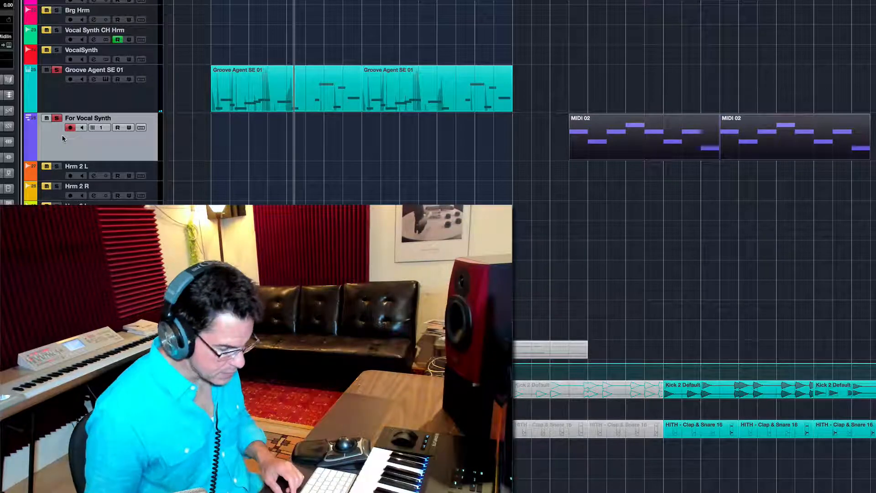
key("KP_1")
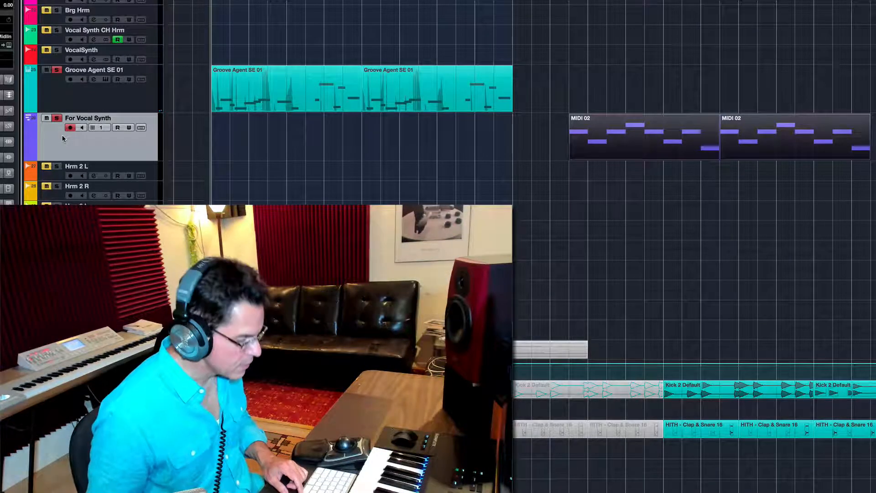
key("space")
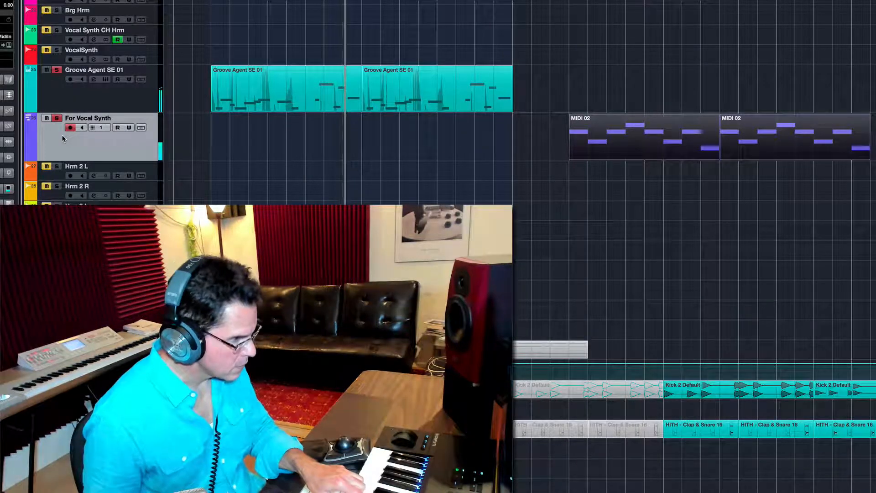
- Move both MIDI 02 parts back to the start of the loop at bar 9 and play the loop from its start
left_click_drag(515, 146, 726, 156)
left_click_drag(659, 131, 300, 132)
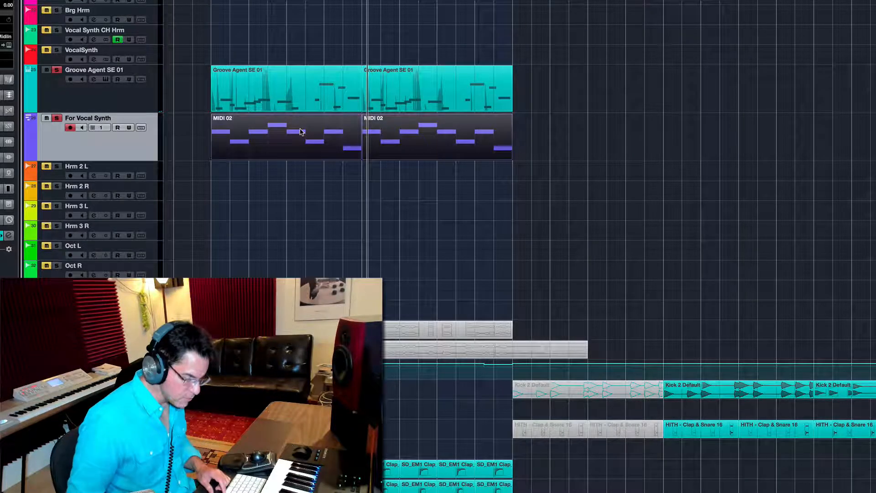
key("KP_1")
key("space")
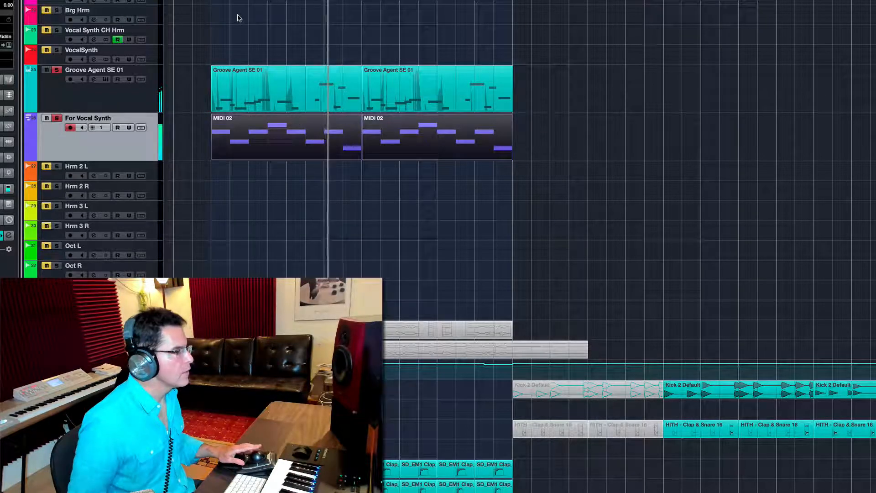
- In VocalSynth 2 on the Groove Agent SE 01 channel, set the mix fully wet and turn off the Compuvox module
left_click(238, 0)
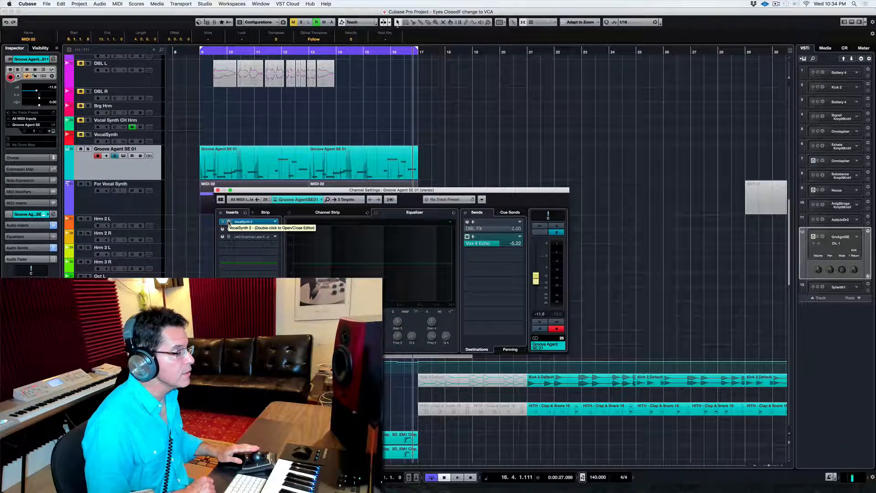
left_click(228, 222)
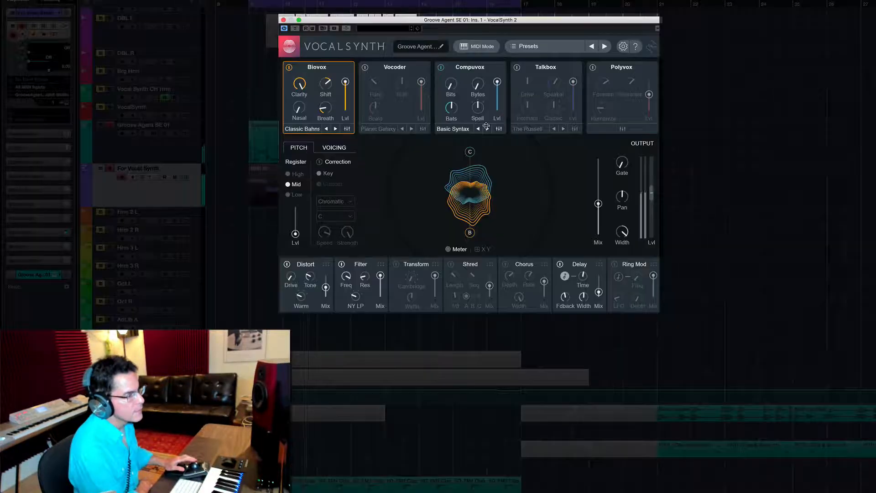
left_click_drag(597, 204, 598, 160)
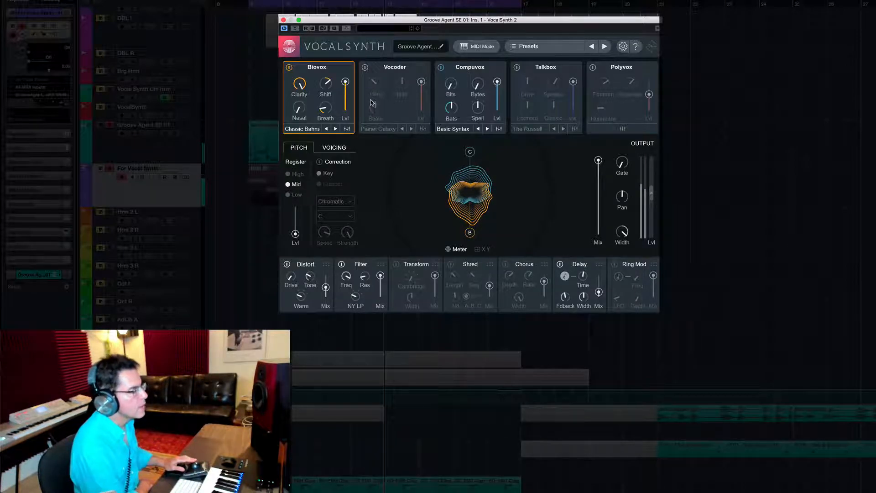
left_click(441, 68)
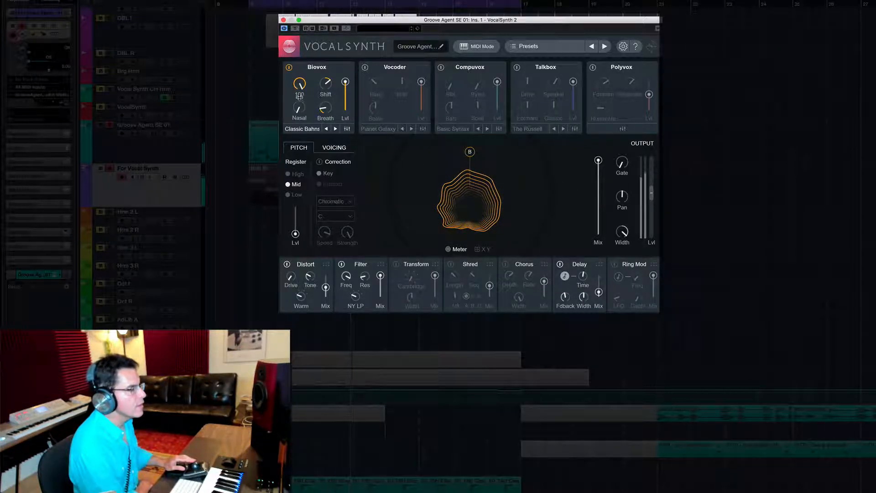
- Audition changes to Biovox's Clarity, Breath, Shift and level during playback, and restore the original settings
left_click_drag(300, 84, 297, 101)
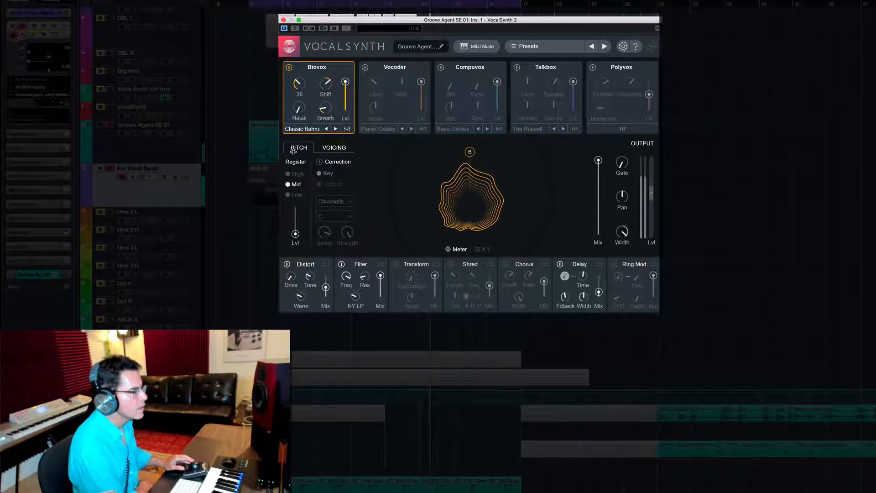
left_click_drag(293, 152, 302, 98)
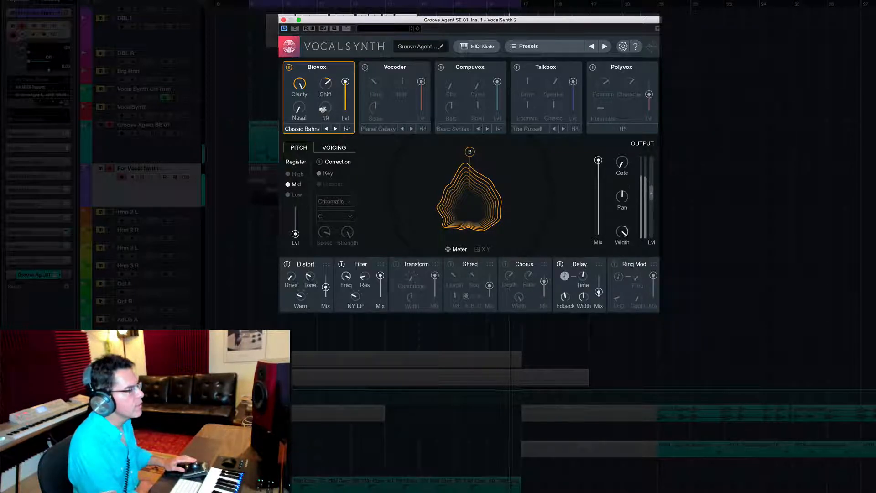
left_click_drag(323, 108, 325, 101)
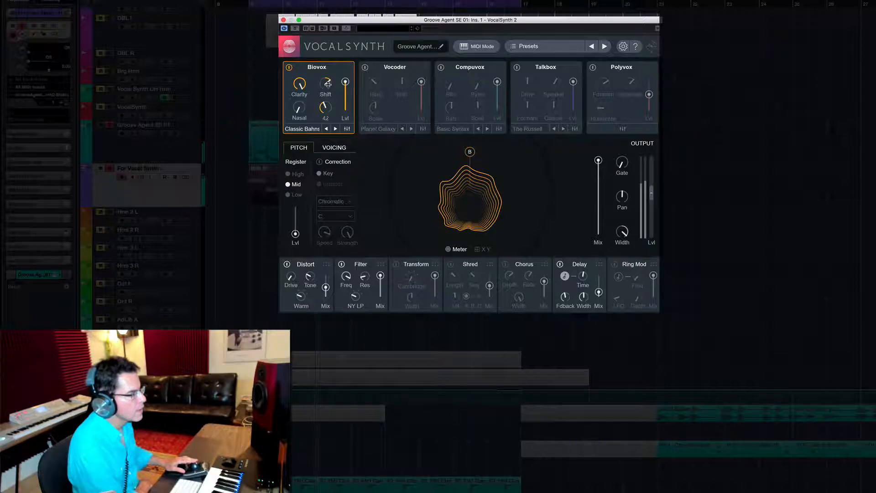
left_click_drag(323, 92, 320, 99)
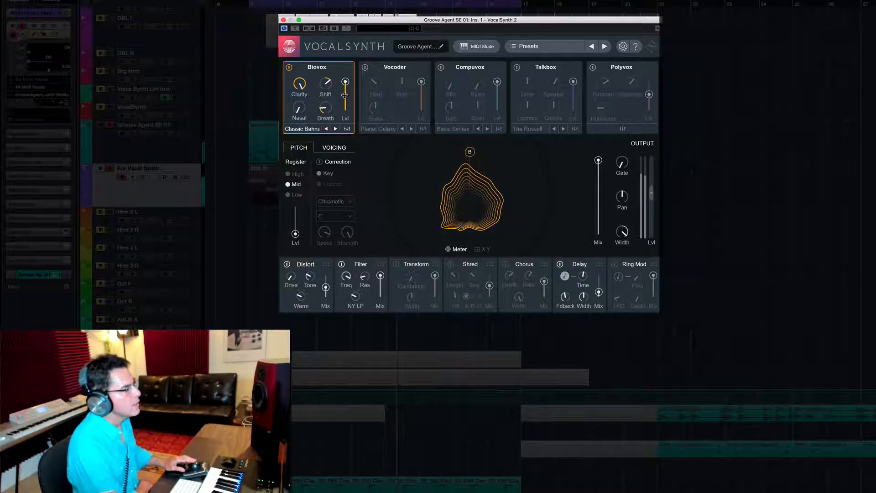
mouse_move(345, 83)
left_mouse_down()
mouse_move(346, 95)
mouse_move(346, 82)
left_mouse_up()
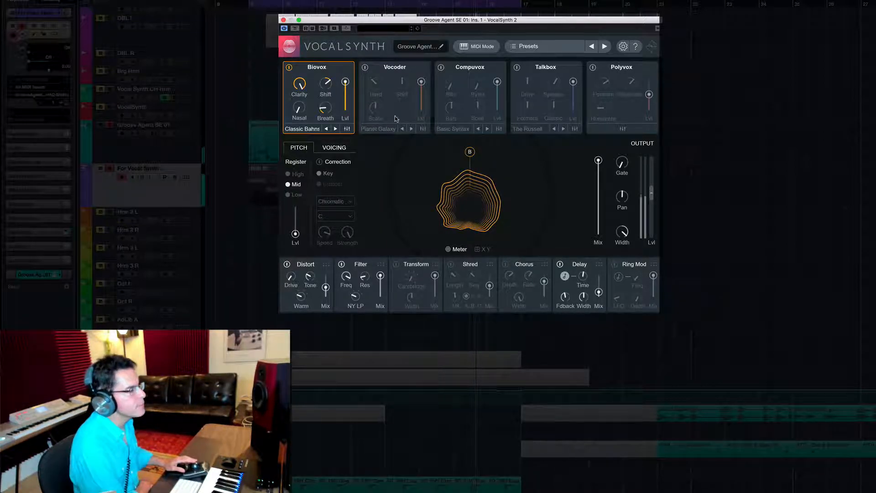
- Turn on the Compuvox module and switch off Biovox so that only Compuvox is heard
left_click(442, 68)
left_click(290, 68)
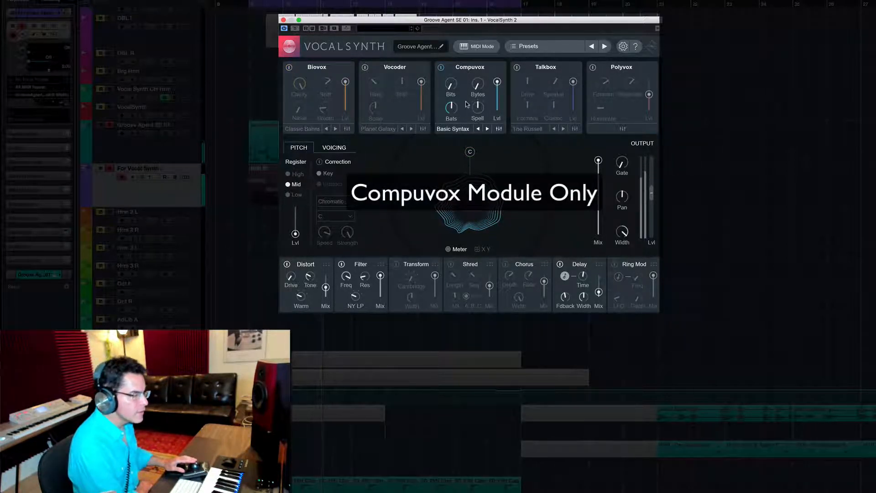
- Audition changes to Compuvox's Bits and Bats during playback
mouse_move(456, 113)
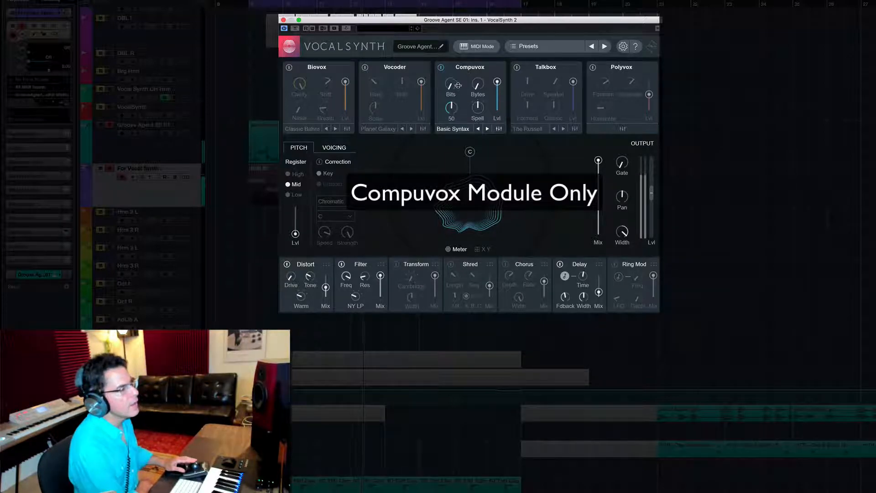
left_click_drag(458, 86, 439, 109)
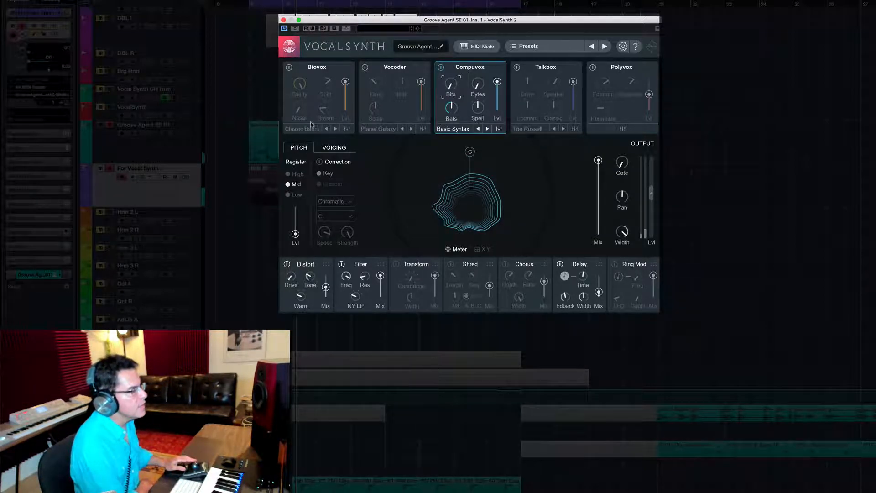
- Look through VocalSynth 2's global presets and Compuvox's own module presets without loading any, and close both lists
left_click(548, 48)
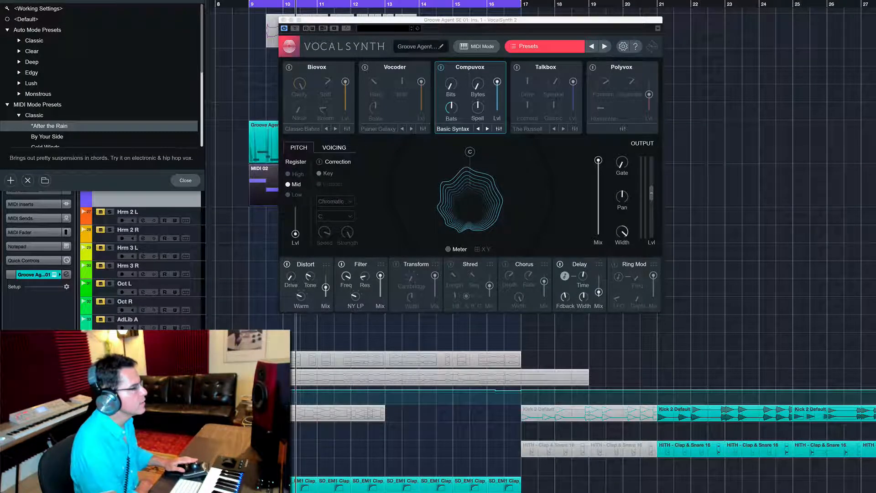
left_click_drag(123, 1, 223, 11)
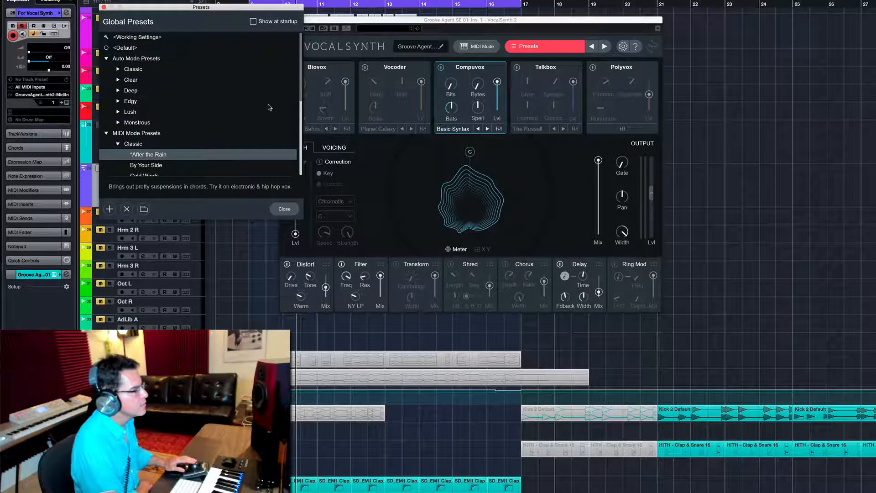
left_click(103, 7)
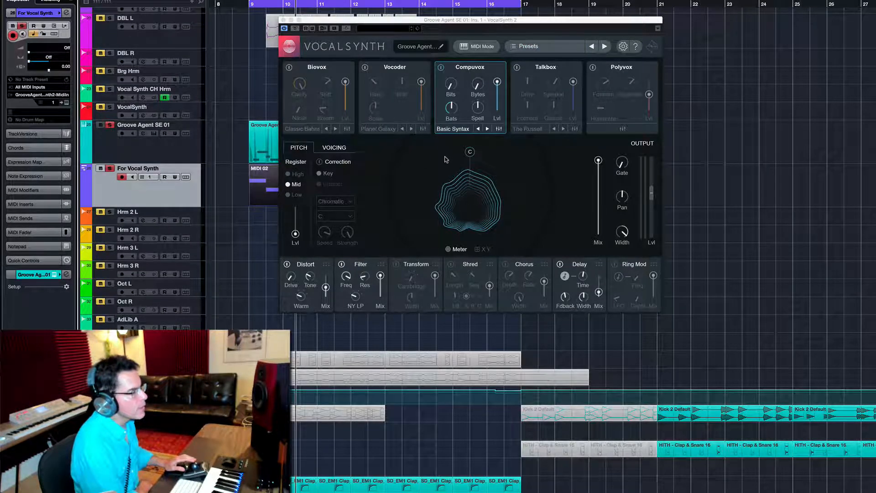
left_click(453, 129)
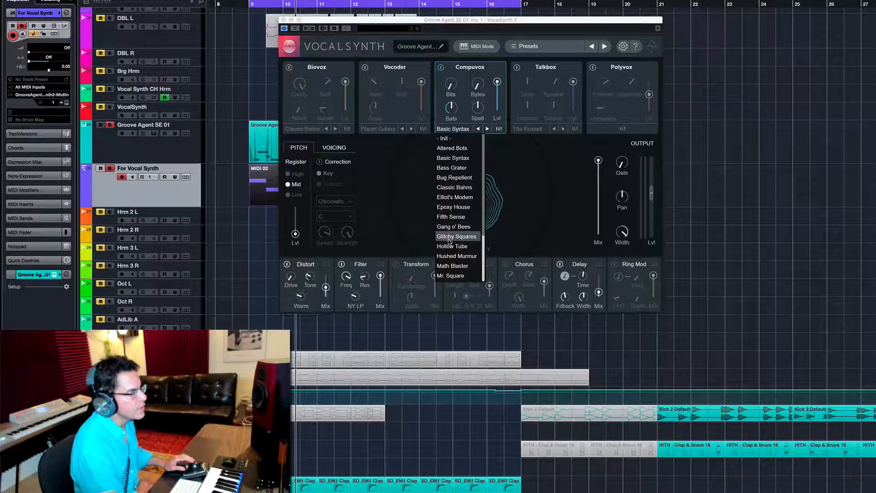
left_click(478, 30)
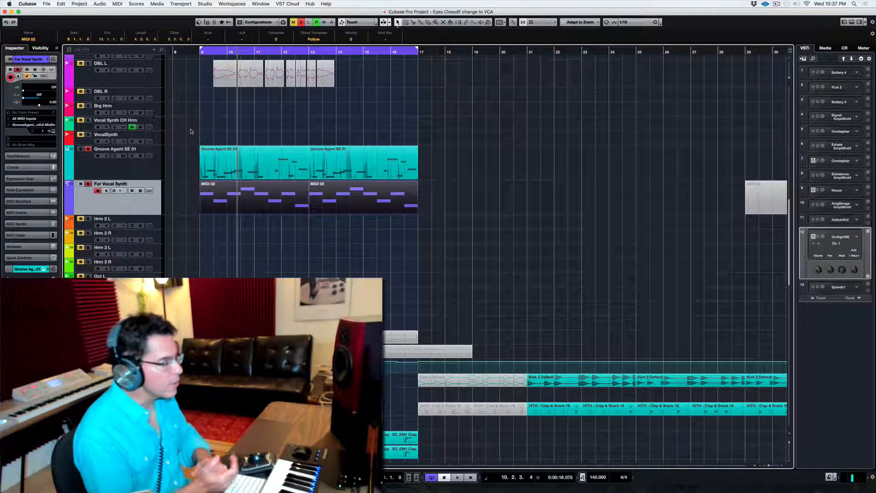
- Turn off soloing on the Groove Agent SE 01 and For Vocal Synth tracks and deselect their parts
left_click(214, 155)
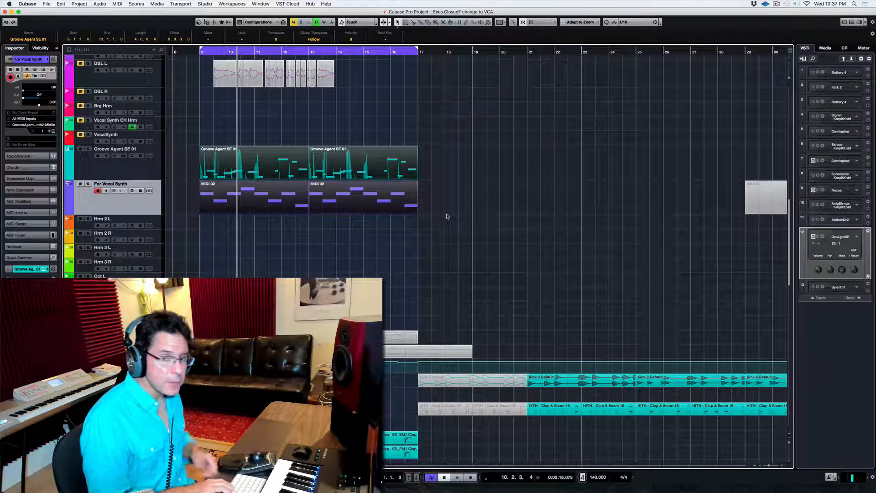
left_click(448, 217)
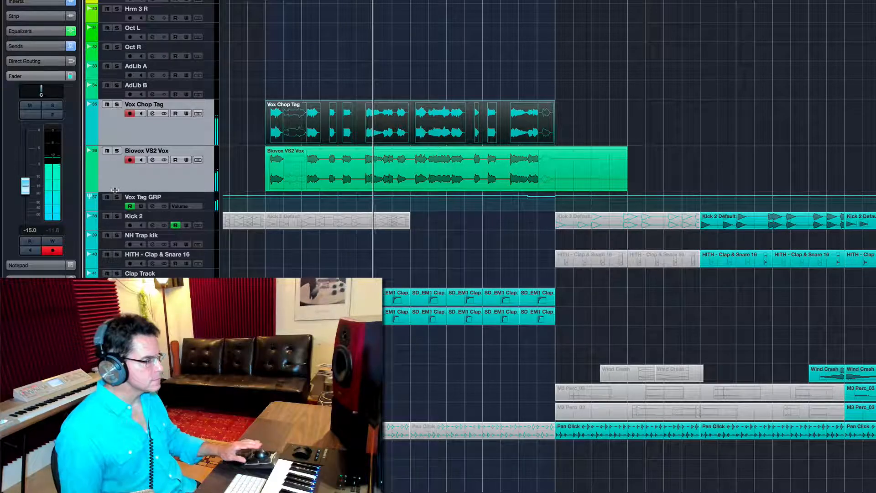
- Select the Vox Tag GRP track, audition its fader at about 2.83 dB during playback, and stop playback
left_click(113, 205)
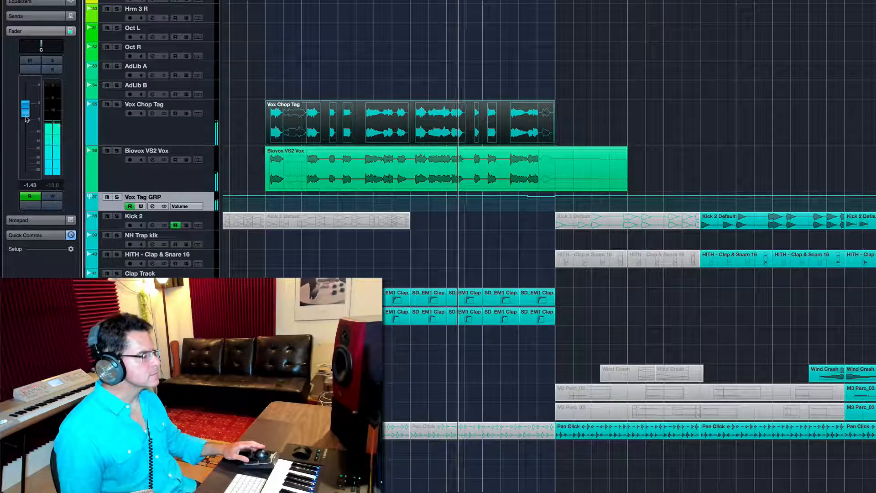
left_click_drag(26, 119, 27, 107)
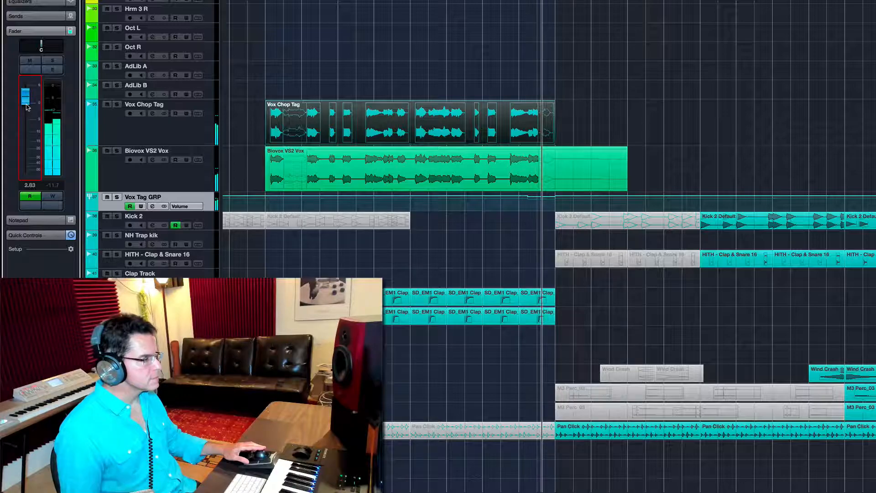
key("space")
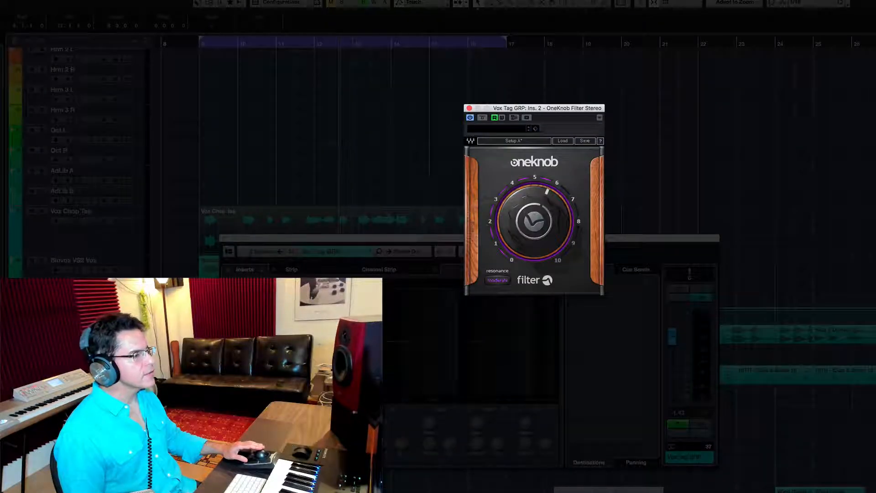
- Arrange the OneKnob Filter and Vox Tag GRP channel windows clear of the tracks, observe the filter automation during playback, and close the filter
left_click_drag(522, 106, 573, 41)
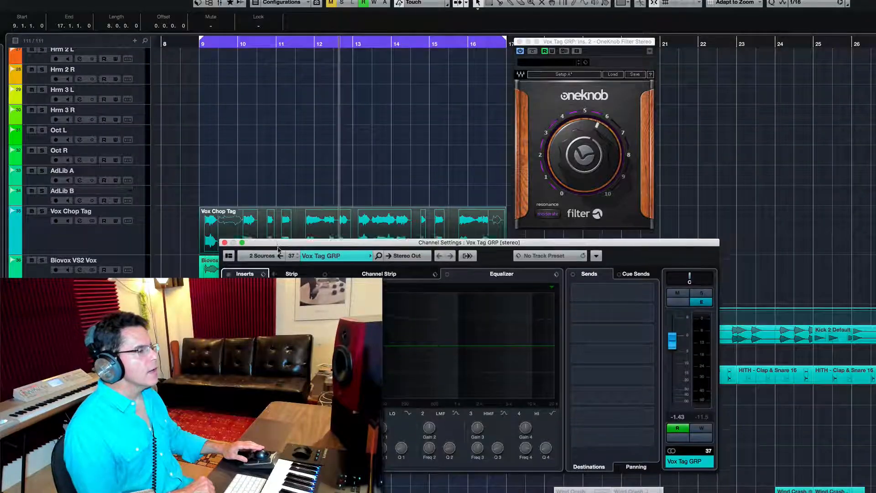
left_click_drag(277, 240, 277, 303)
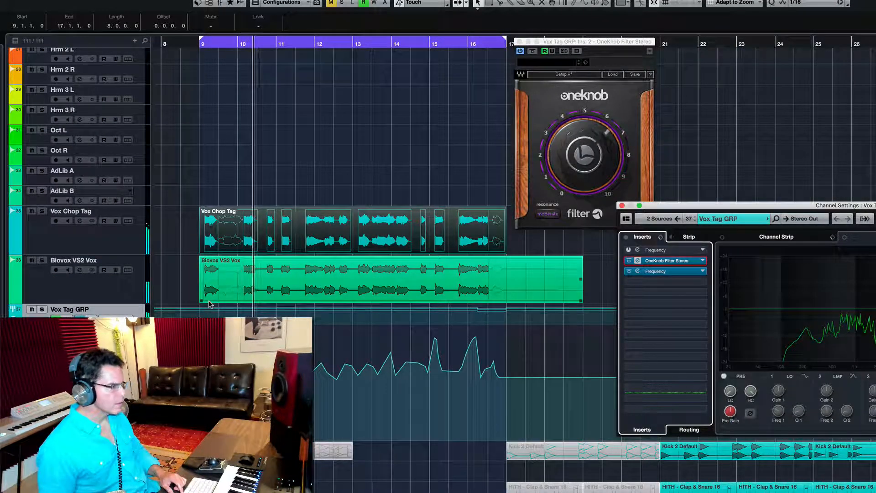
left_click(341, 209)
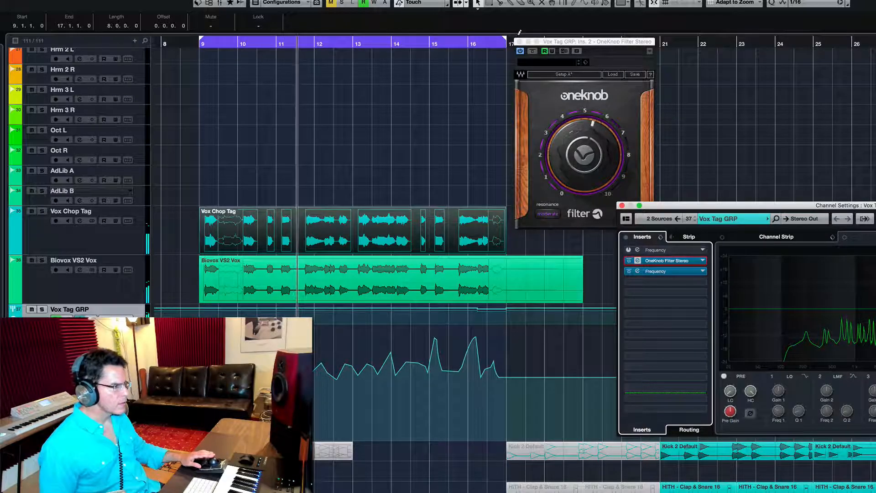
left_click_drag(566, 42, 583, 256)
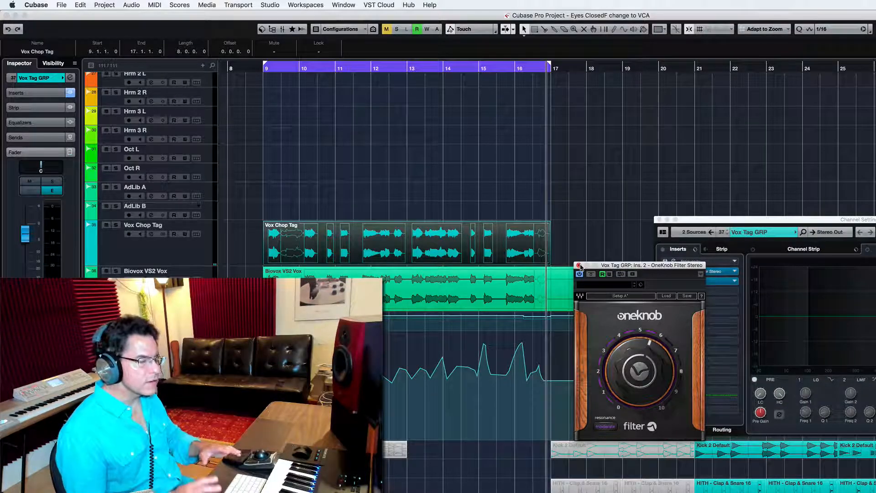
left_click(578, 265)
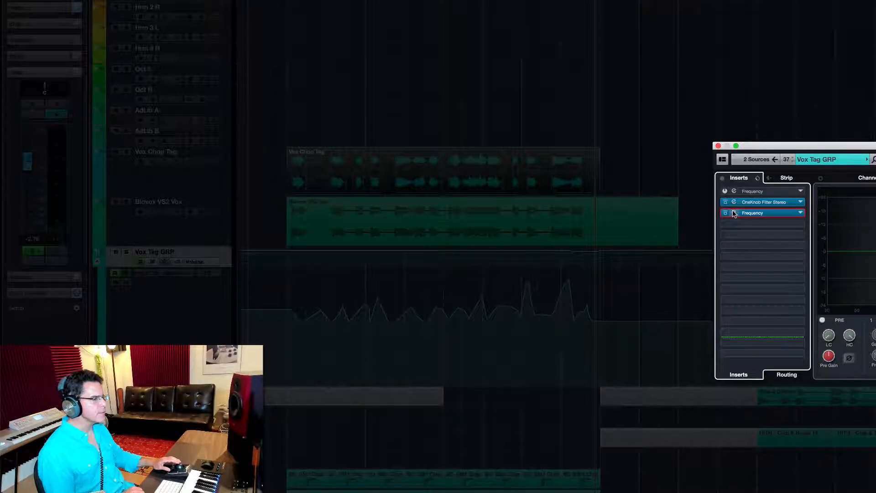
- Open the Frequency EQ in insert 3 of Vox Tag GRP and compare the sound with it bypassed and active during playback
left_click(734, 214)
left_click_drag(649, 6, 525, 28)
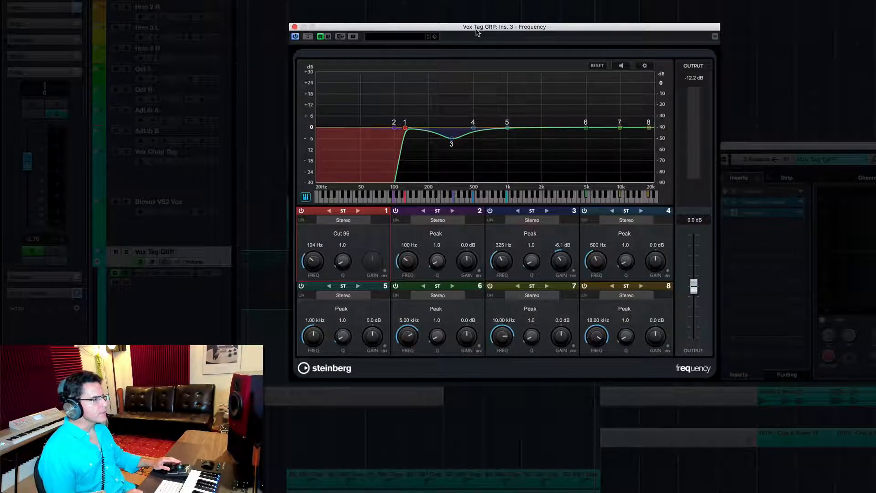
left_click_drag(477, 32, 460, 17)
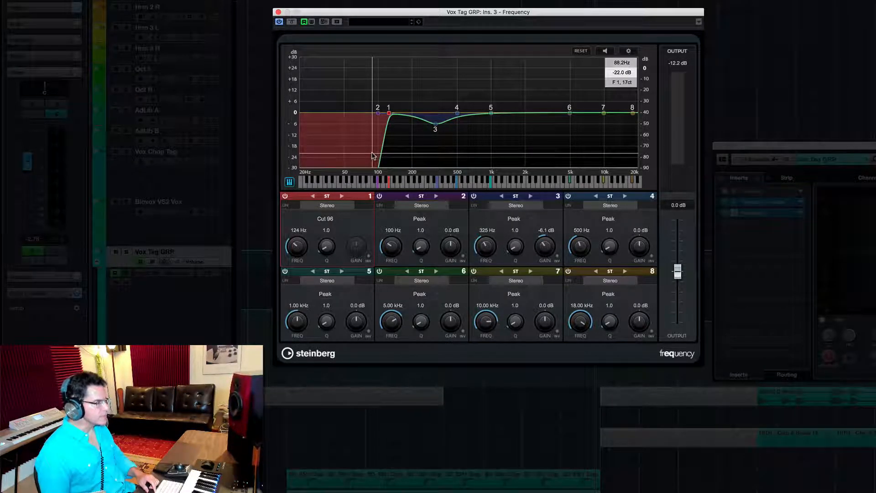
key("space")
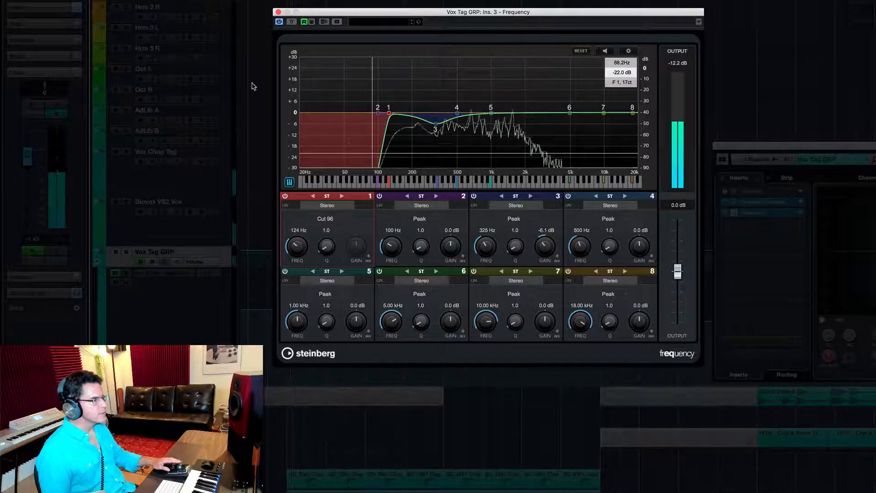
left_click(291, 22)
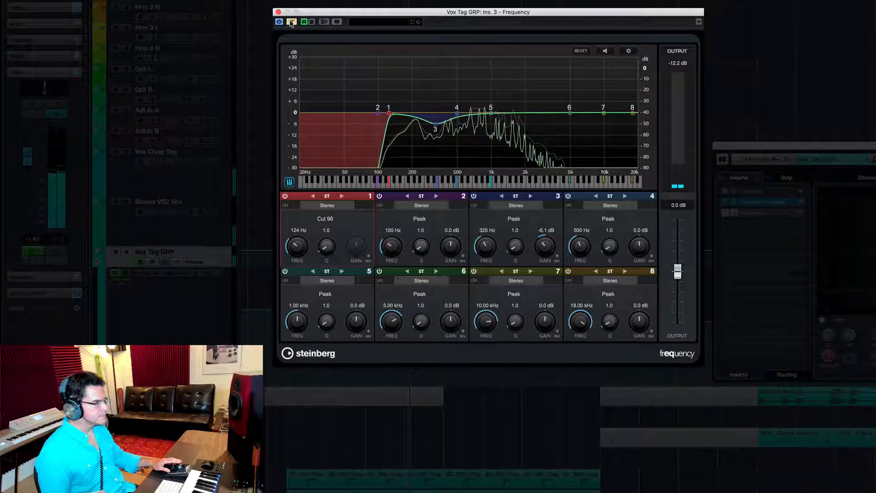
left_click(291, 22)
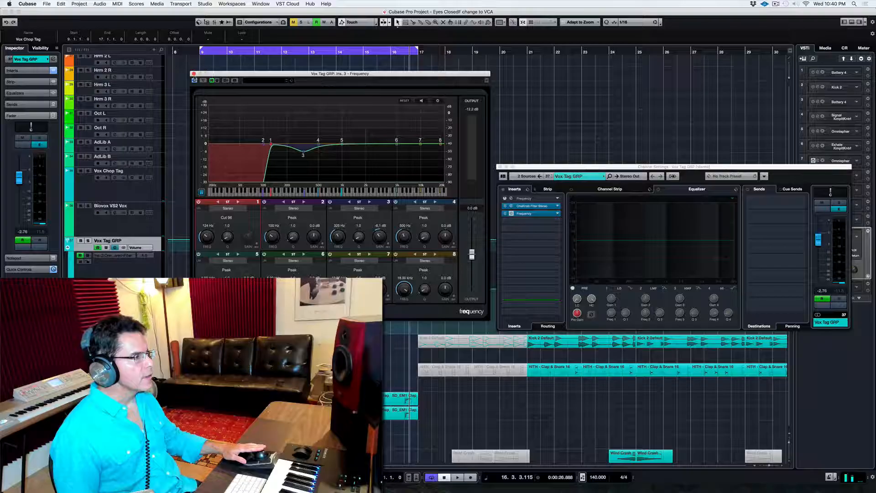
- Close the Frequency EQ and Vox Tag GRP channel settings and play the loop from bar 9
left_click(194, 74)
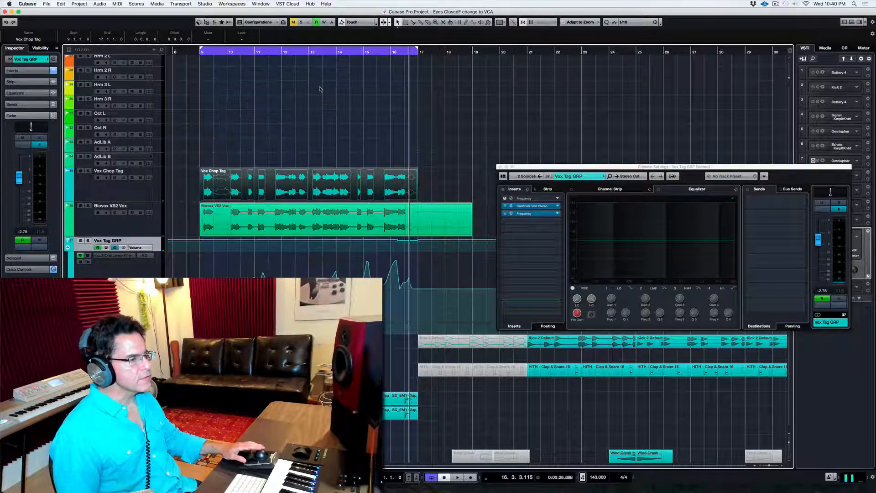
left_click(500, 167)
key("space")
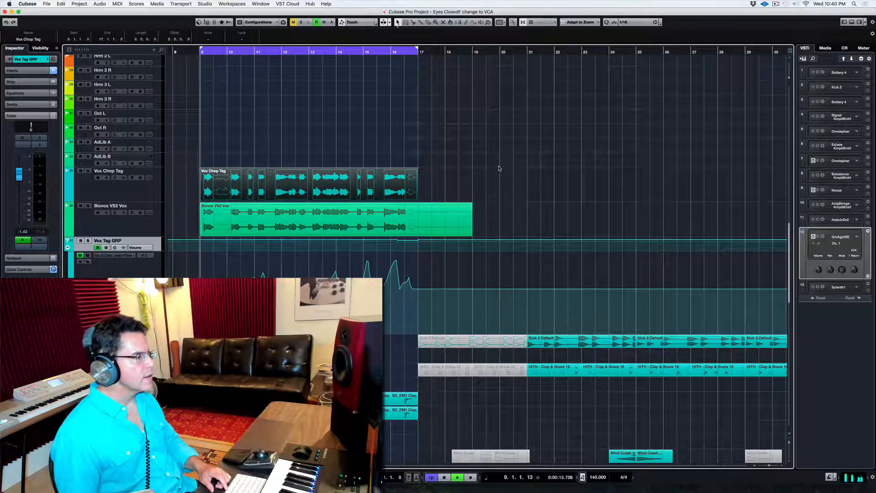